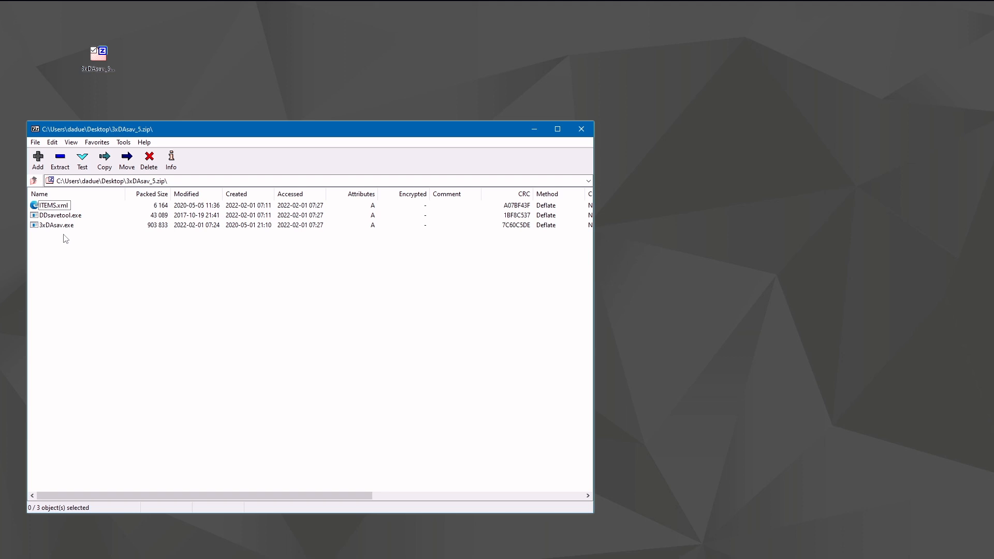
# Create a new desktop folder named 3xDAsav and open it.
pyautogui.rightClick(689, 155)
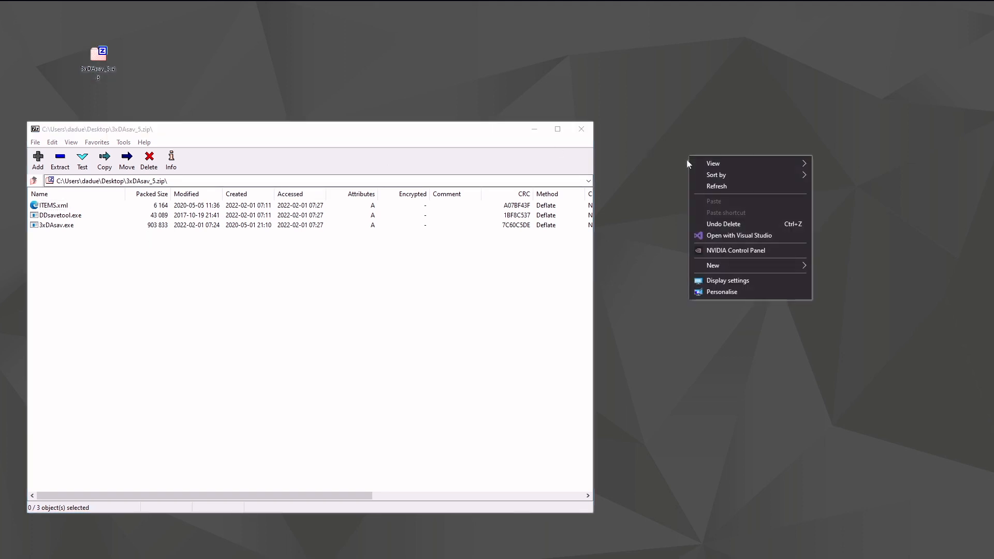
pyautogui.click(834, 266)
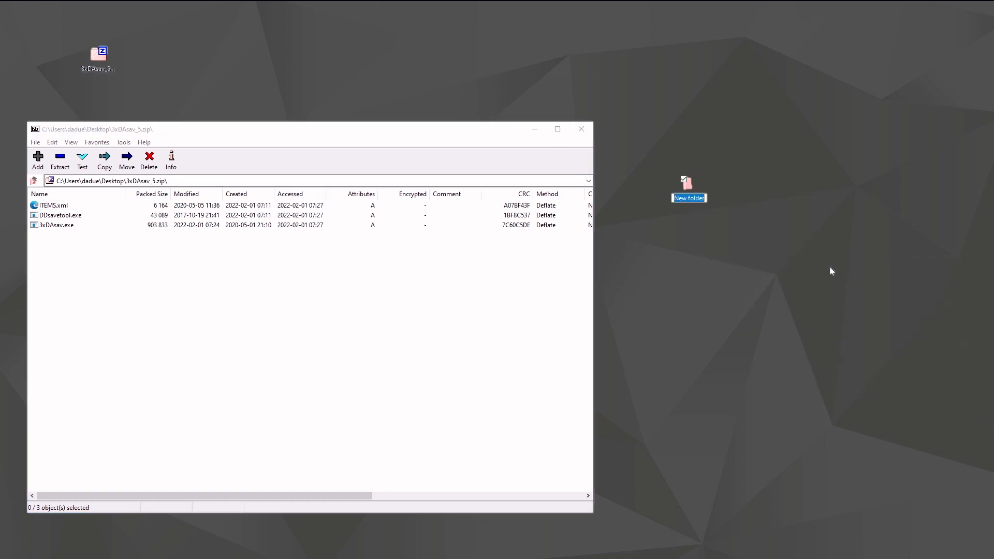
pyautogui.write('3xDA')
pyautogui.write('sav')
pyautogui.press('Return')
pyautogui.press('Return')
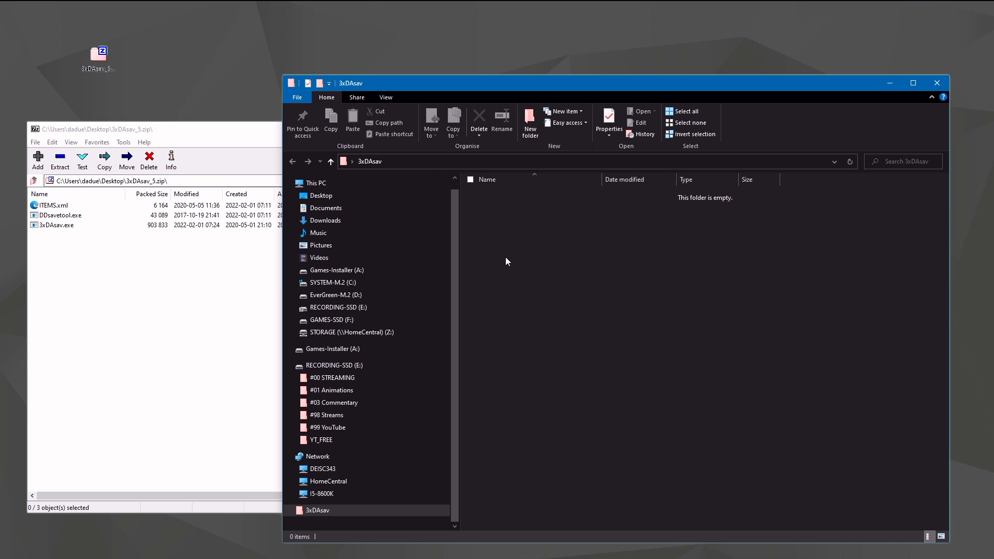
# Extract 3xDAsav.exe, DDsavetool.exe and ITEMS.xml from 7-Zip into the folder and close 7-Zip.
pyautogui.click(240, 132)
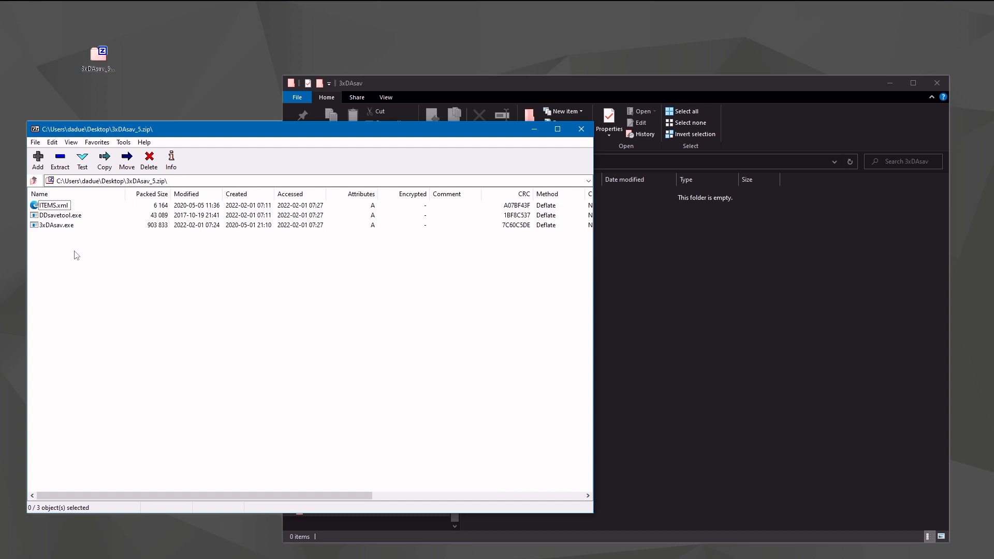
pyautogui.moveTo(77, 250)
pyautogui.mouseDown()
pyautogui.moveTo(55, 206)
pyautogui.moveTo(675, 292)
pyautogui.mouseUp()
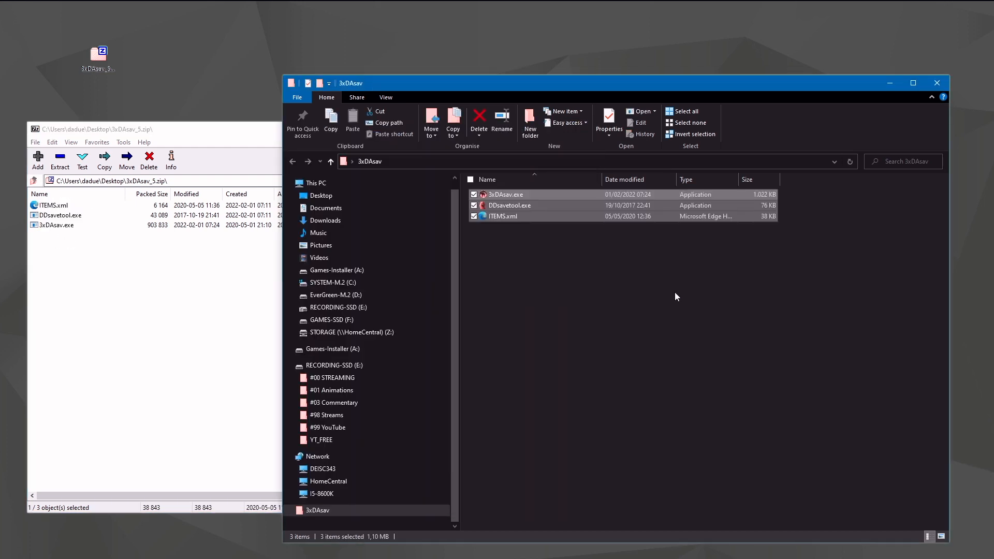
pyautogui.click(156, 129)
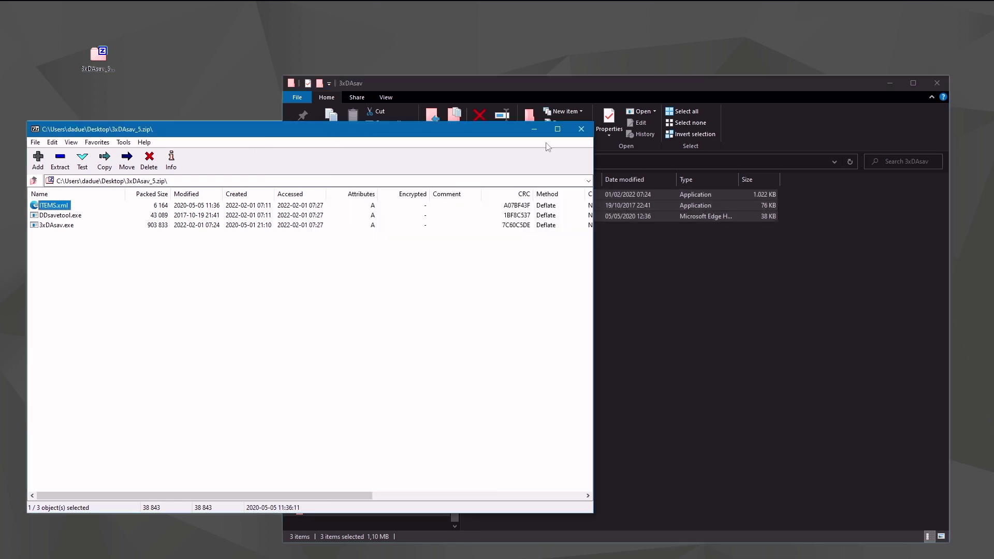
pyautogui.click(582, 127)
# Launch 3xDAsav.exe and move its first-start Setup dialog to the top of the screen.
pyautogui.click(573, 292)
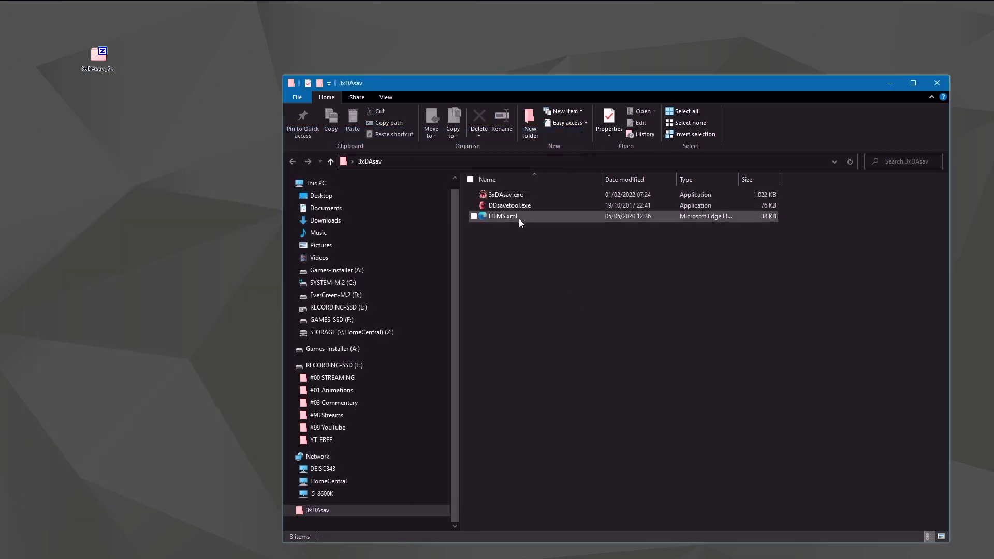
pyautogui.click(508, 194)
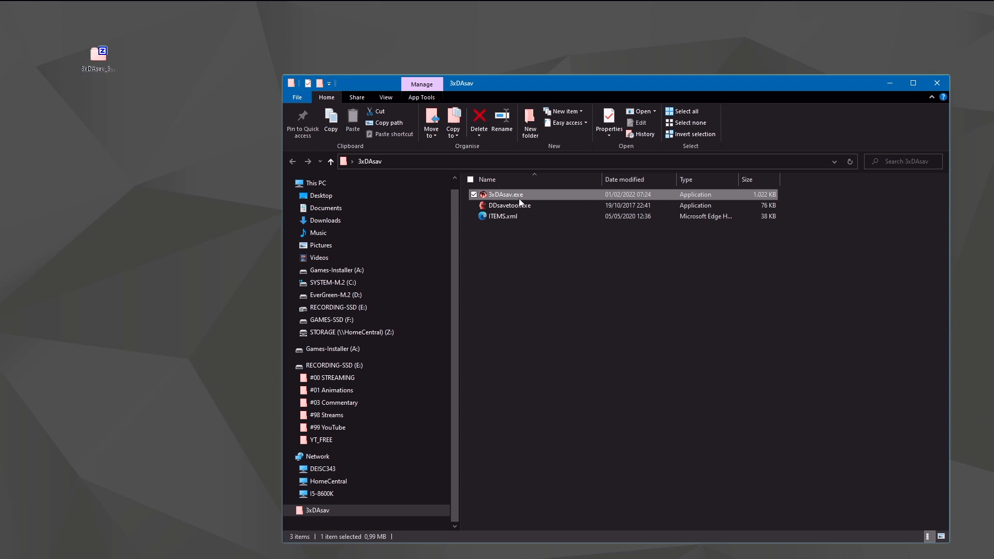
pyautogui.doubleClick(509, 195)
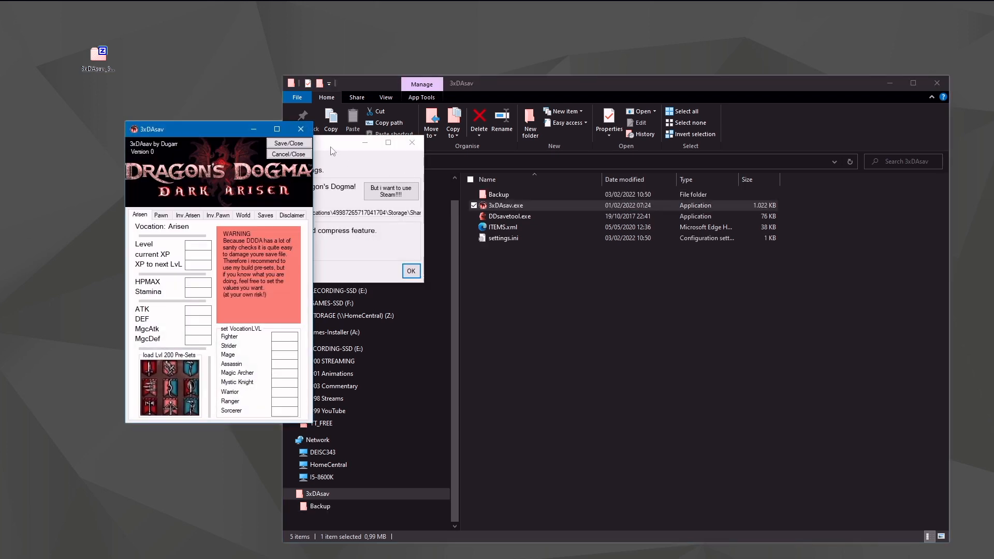
pyautogui.moveTo(330, 144); pyautogui.dragTo(562, 30)
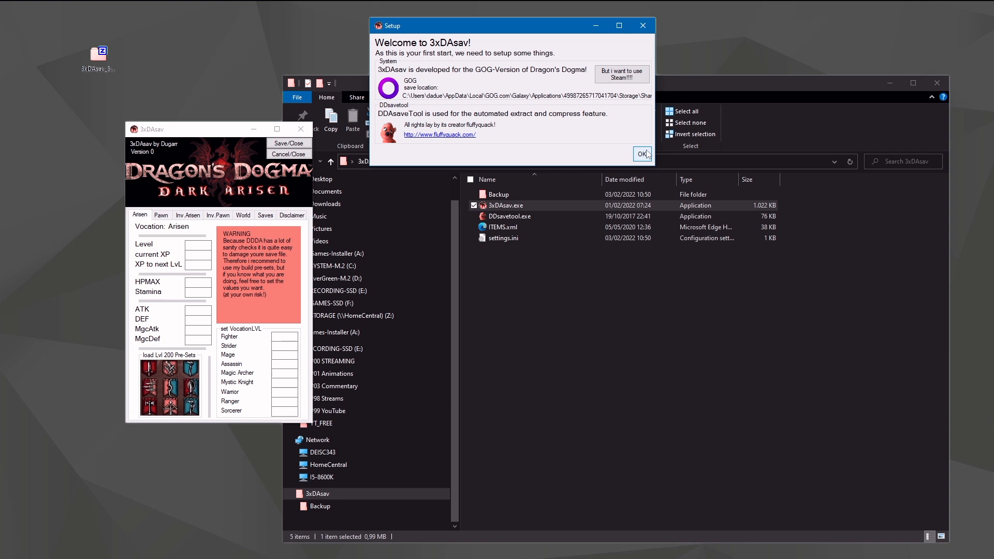
# Switch setup to the Steam version, confirm the savegame folder and finish so the tool reports ready.
pyautogui.click(622, 75)
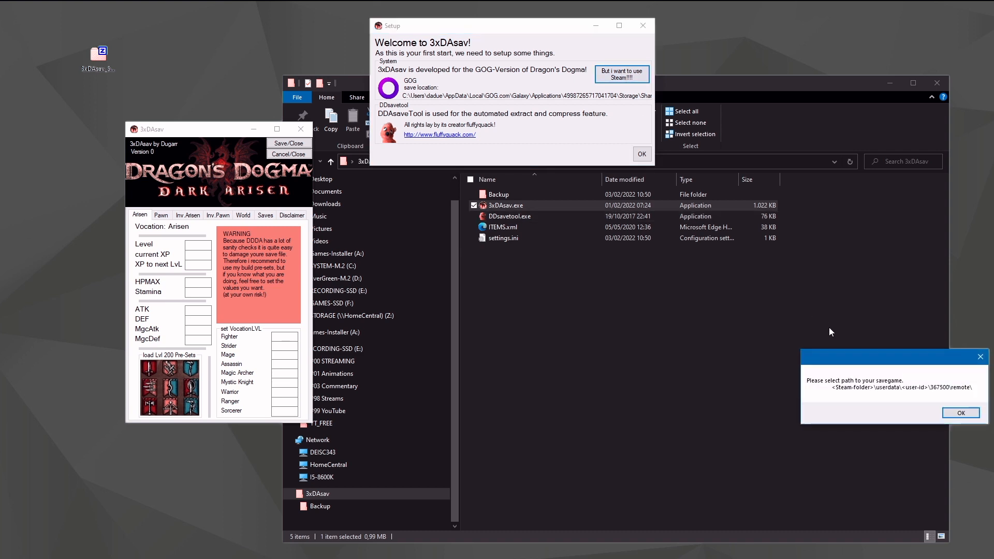
pyautogui.moveTo(823, 355); pyautogui.dragTo(525, 275)
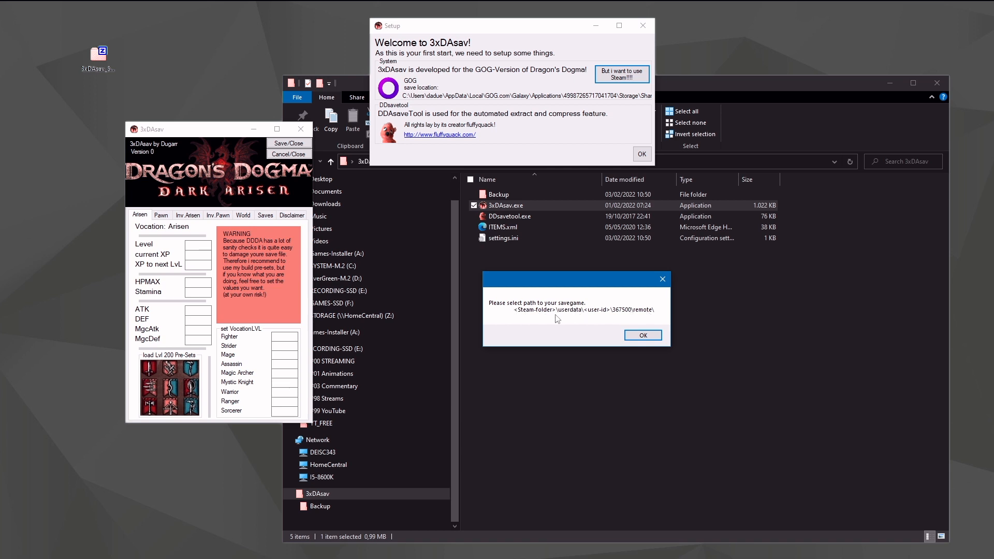
pyautogui.click(642, 336)
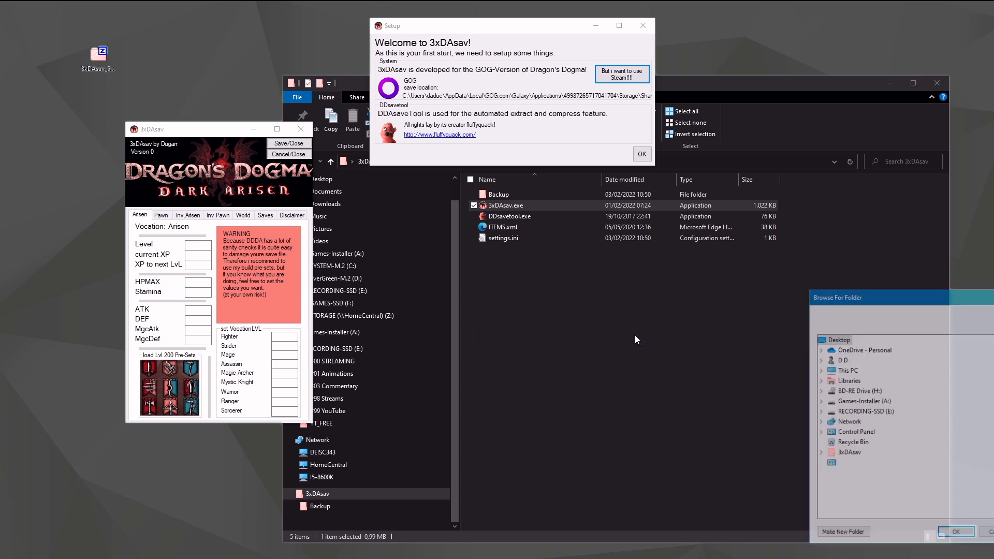
pyautogui.moveTo(868, 300); pyautogui.dragTo(454, 220)
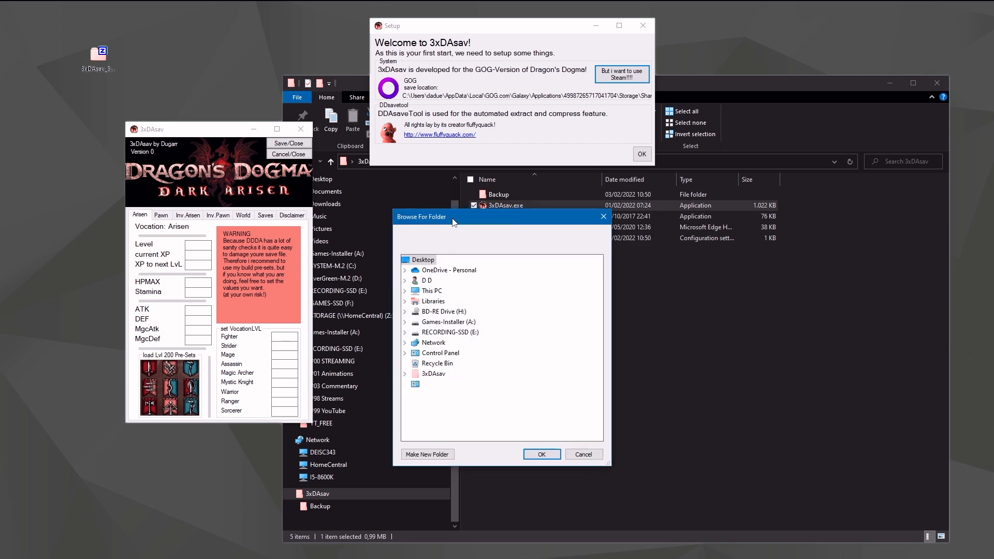
pyautogui.click(583, 454)
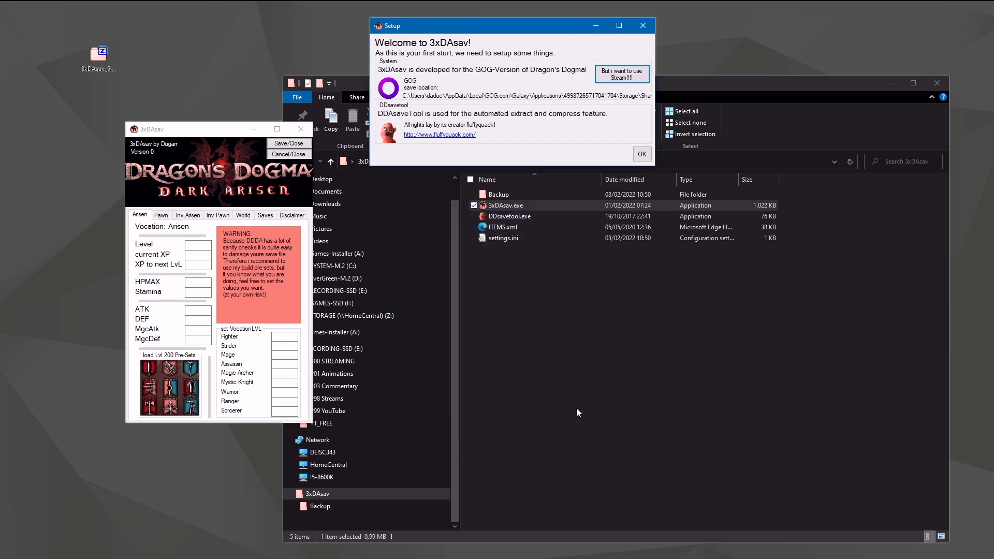
pyautogui.click(641, 155)
pyautogui.moveTo(869, 353); pyautogui.dragTo(556, 296)
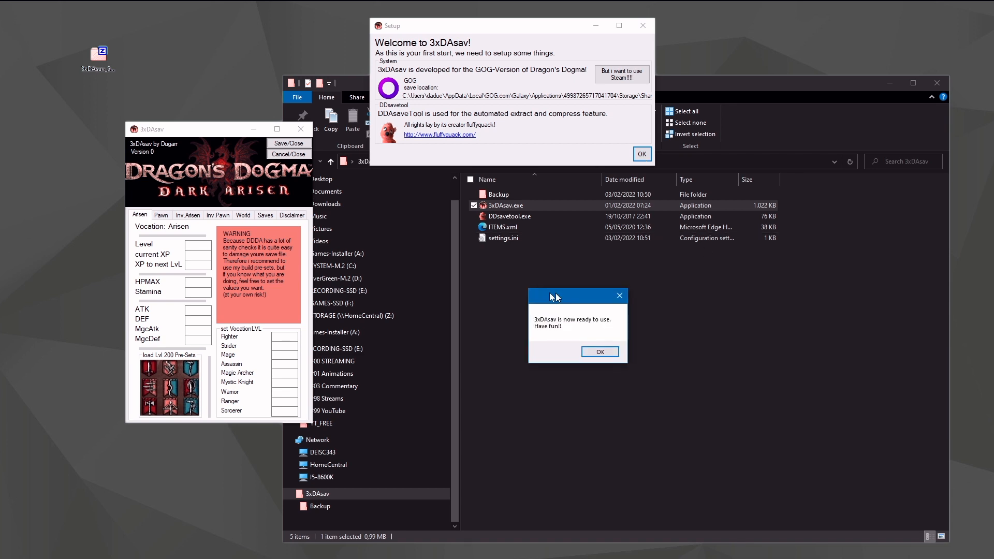
# Dismiss the ready message, minimize Explorer and centre the 3xDAsav editor window.
pyautogui.click(599, 351)
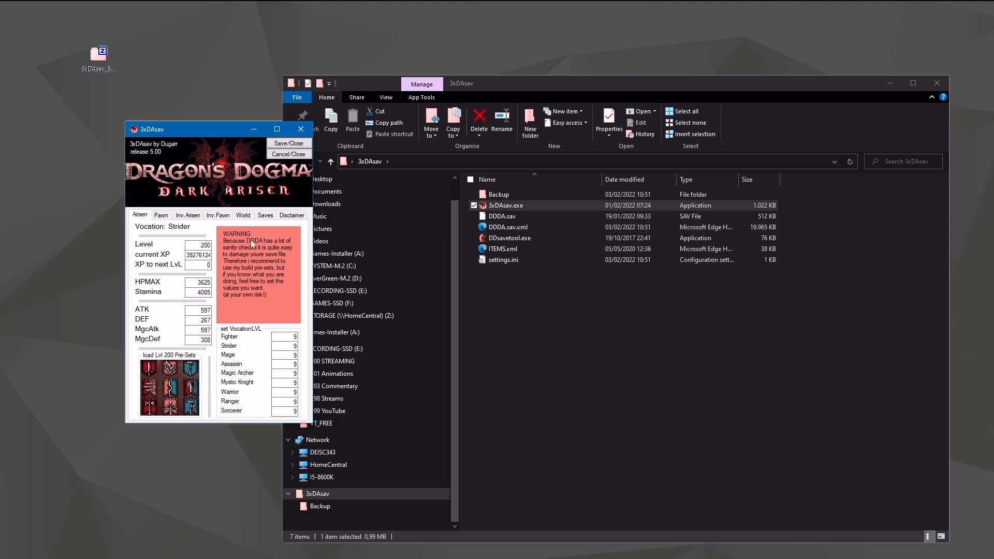
pyautogui.click(887, 85)
pyautogui.moveTo(214, 130); pyautogui.dragTo(477, 110)
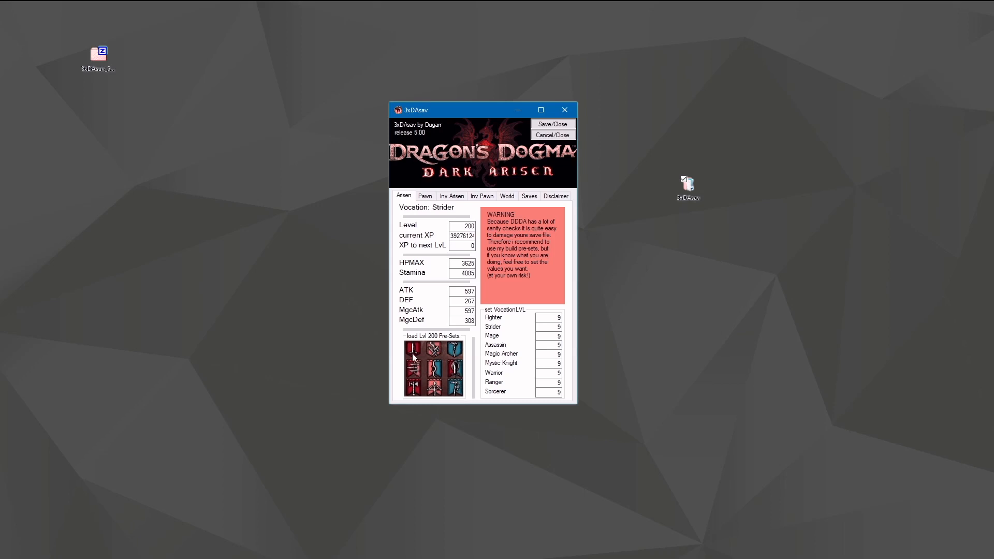
# Load a Lvl 200 pre-set into the Arisen stats, then show the Pawn's stats.
pyautogui.click(419, 376)
pyautogui.click(425, 196)
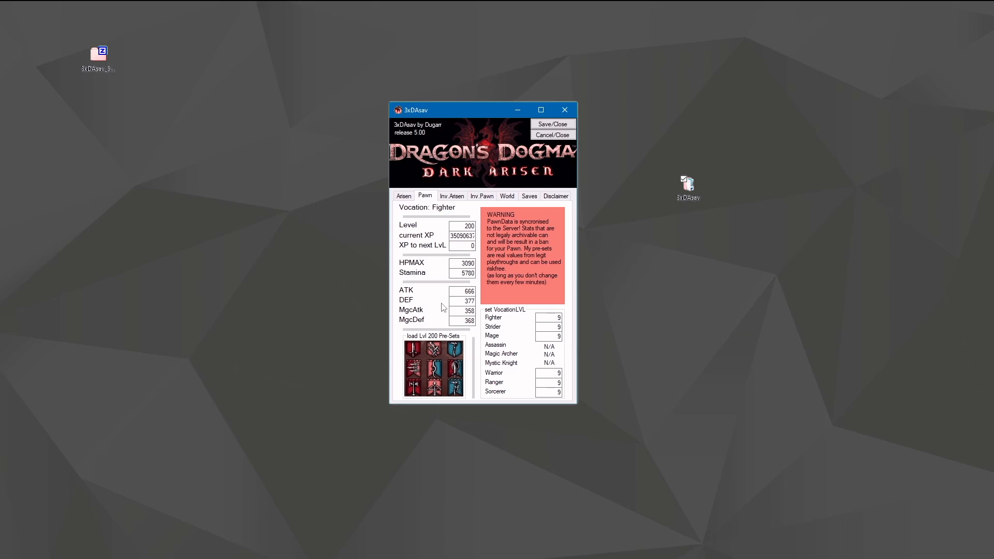
pyautogui.click(450, 196)
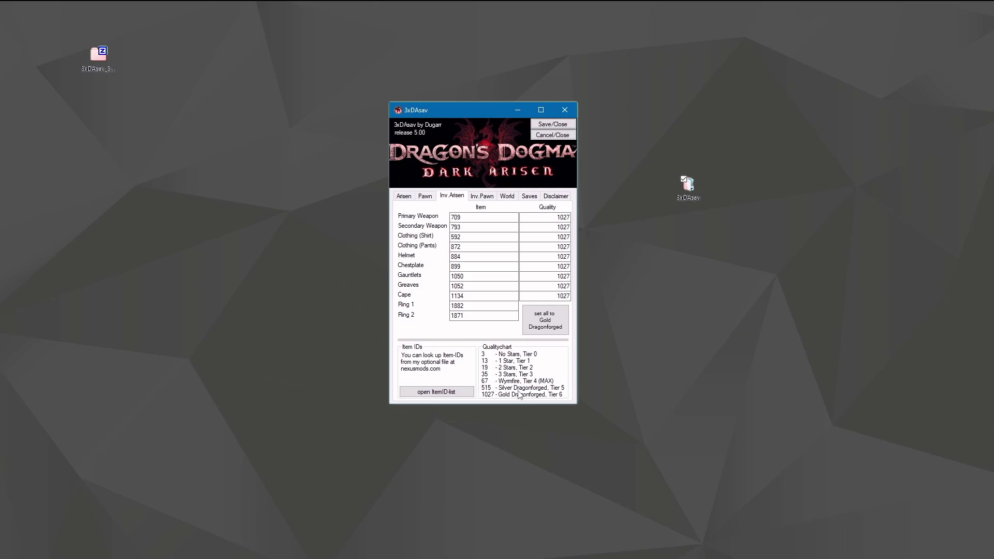
pyautogui.click(451, 393)
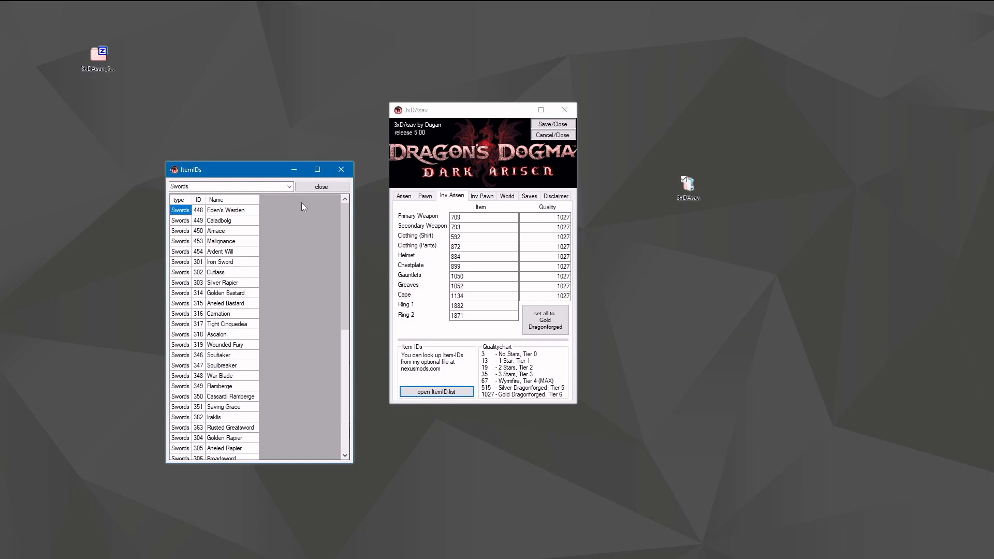
pyautogui.click(288, 186)
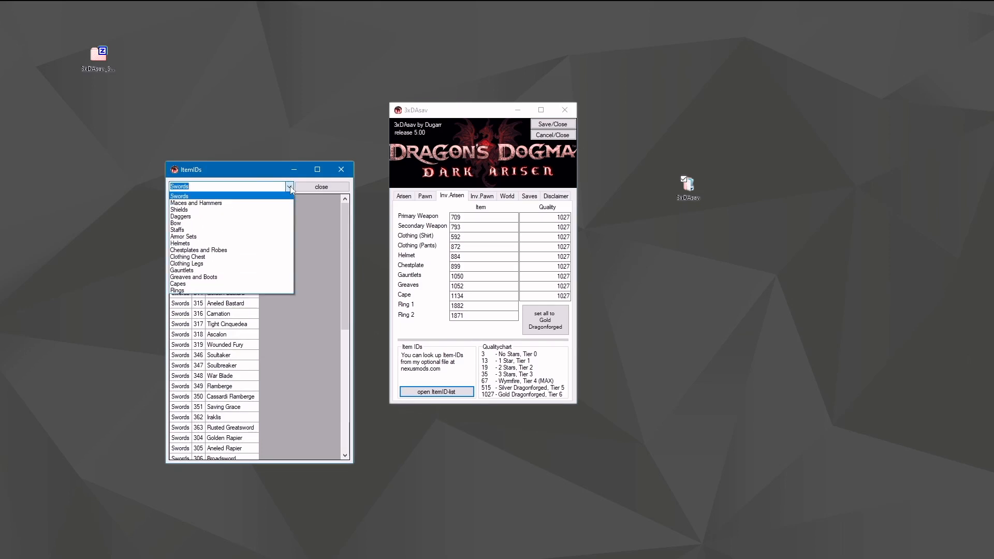
pyautogui.click(284, 224)
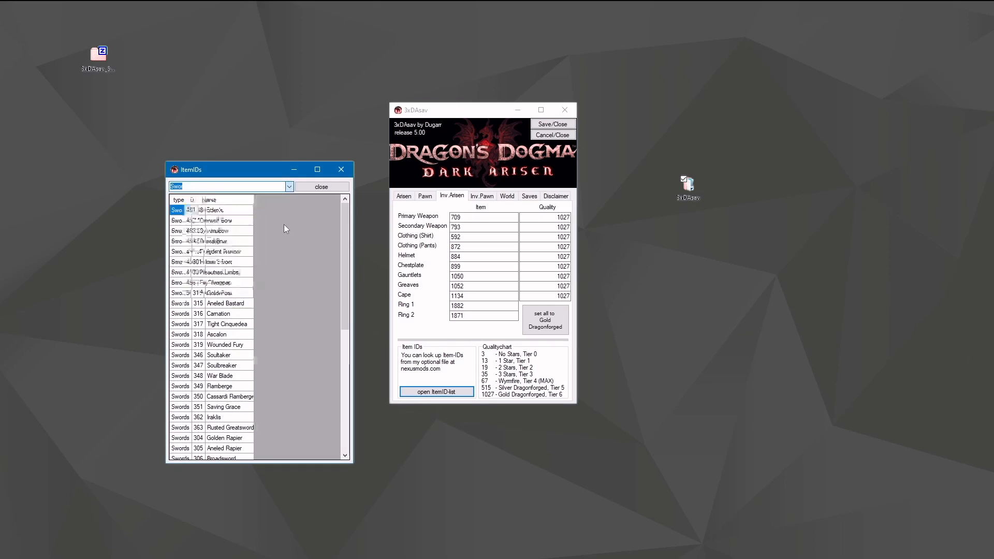
pyautogui.moveTo(345, 221); pyautogui.dragTo(346, 293)
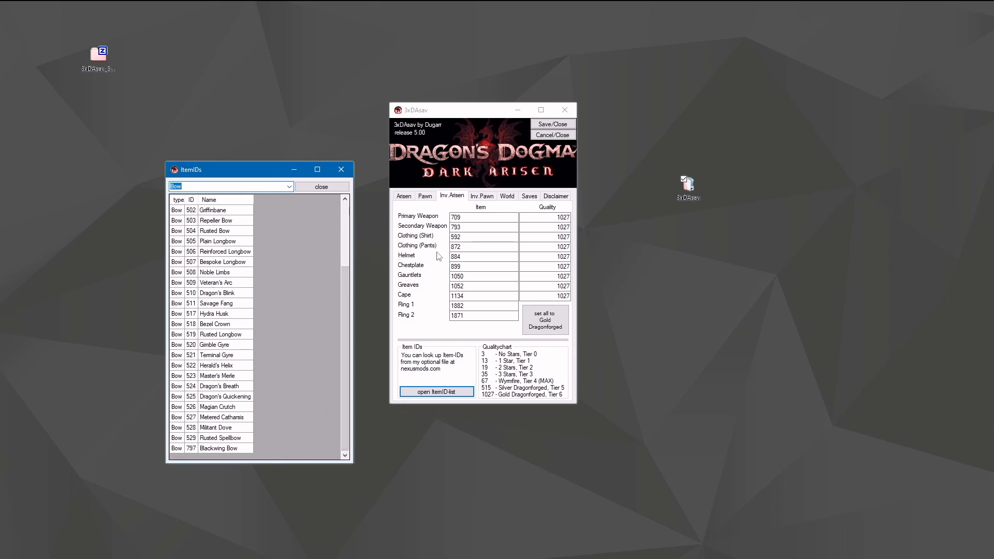
pyautogui.click(466, 225)
pyautogui.click(468, 228)
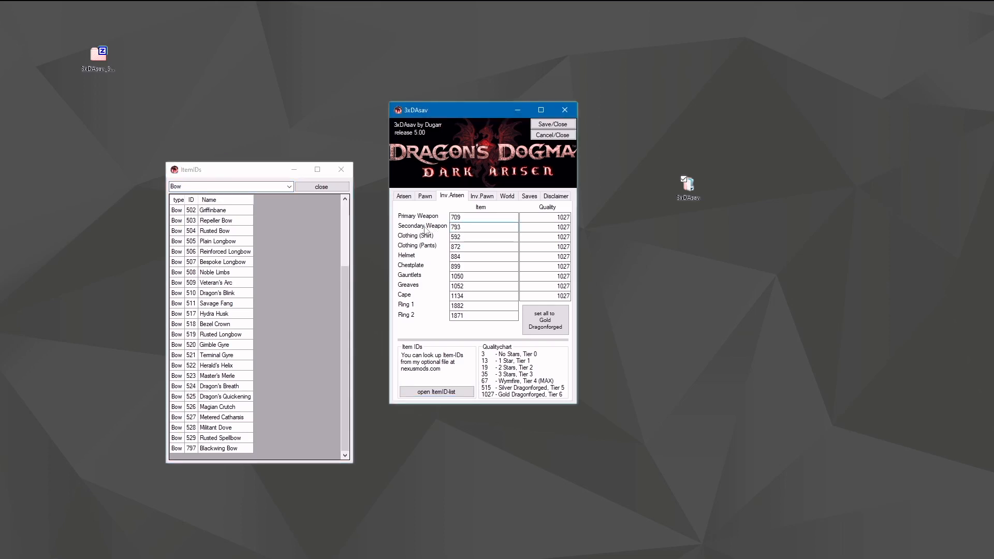
pyautogui.click(321, 187)
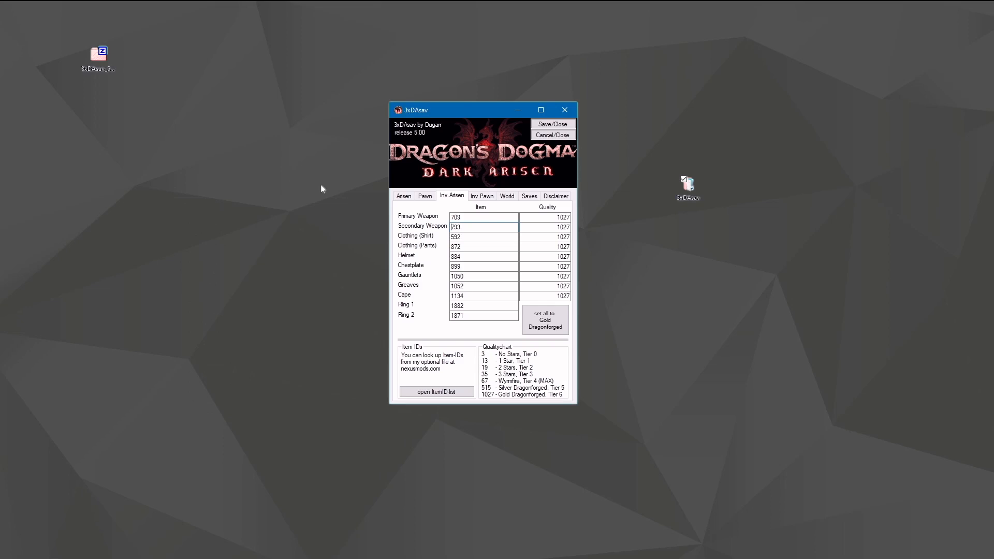
# View the pawn's inventory with its Clothing (Shirt) value, then show the World settings.
pyautogui.click(481, 196)
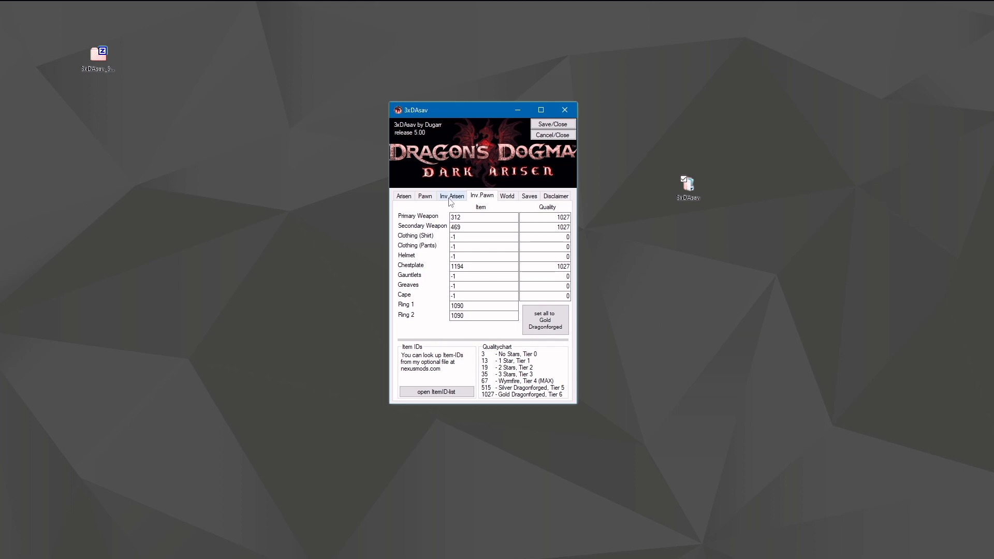
pyautogui.doubleClick(453, 236)
pyautogui.click(507, 196)
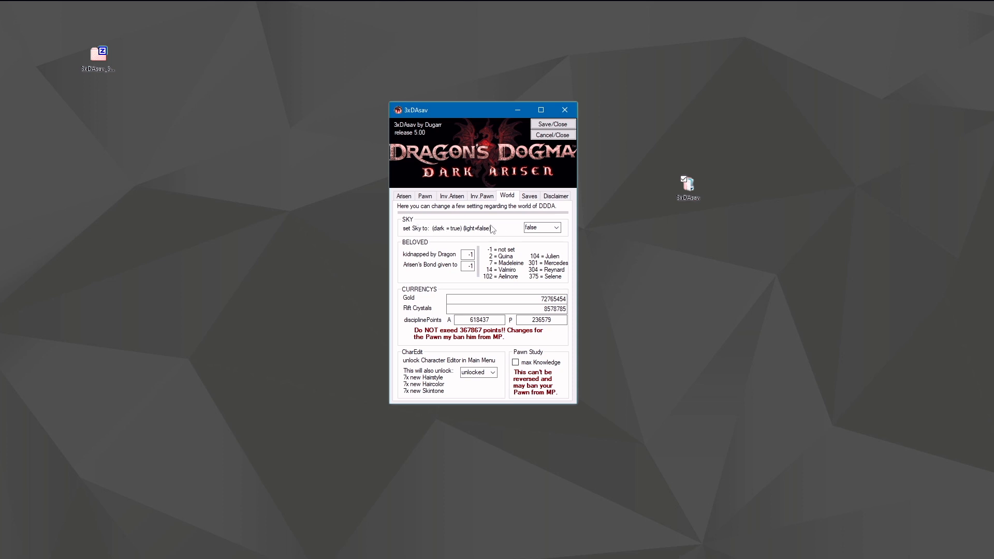
pyautogui.click(556, 228)
pyautogui.click(558, 231)
pyautogui.click(528, 199)
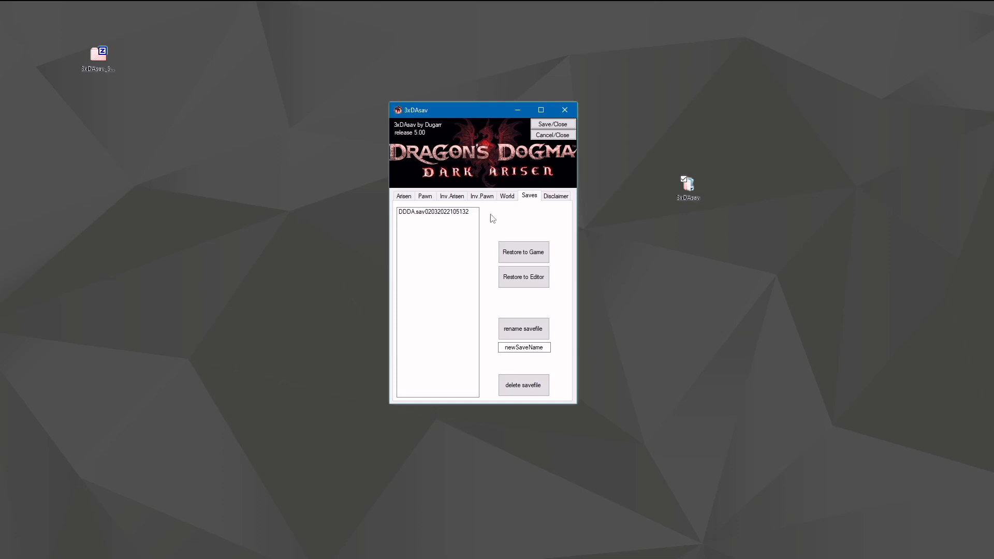
pyautogui.click(421, 215)
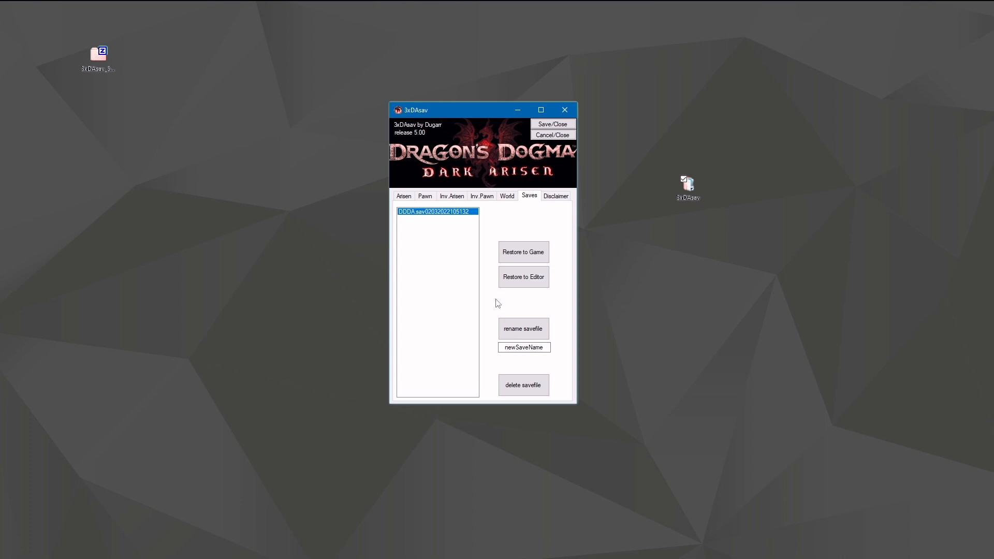
# Rename the backup to DDDA.sav.original and select the renamed entry.
pyautogui.click(546, 347)
pyautogui.moveTo(546, 347); pyautogui.dragTo(503, 347)
pyautogui.write('ori')
pyautogui.write('ginal')
pyautogui.click(519, 334)
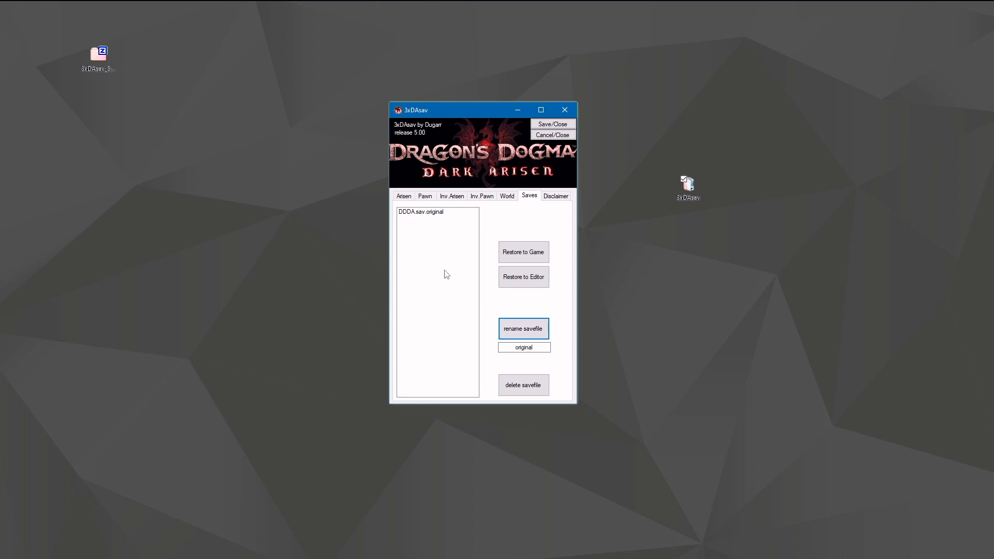
pyautogui.click(425, 212)
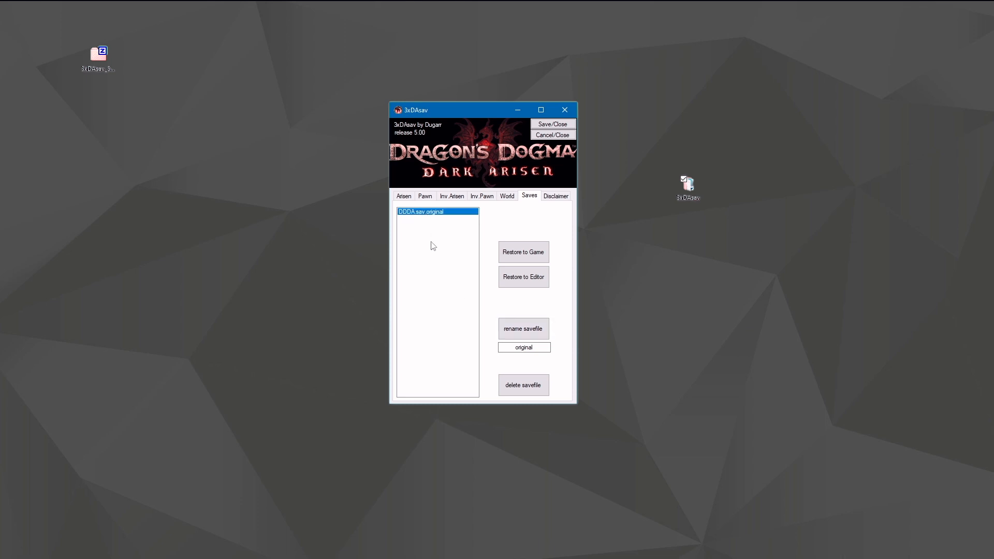
# Delete the selected DDDA.sav.original backup, leaving the saves list empty.
pyautogui.click(590, 337)
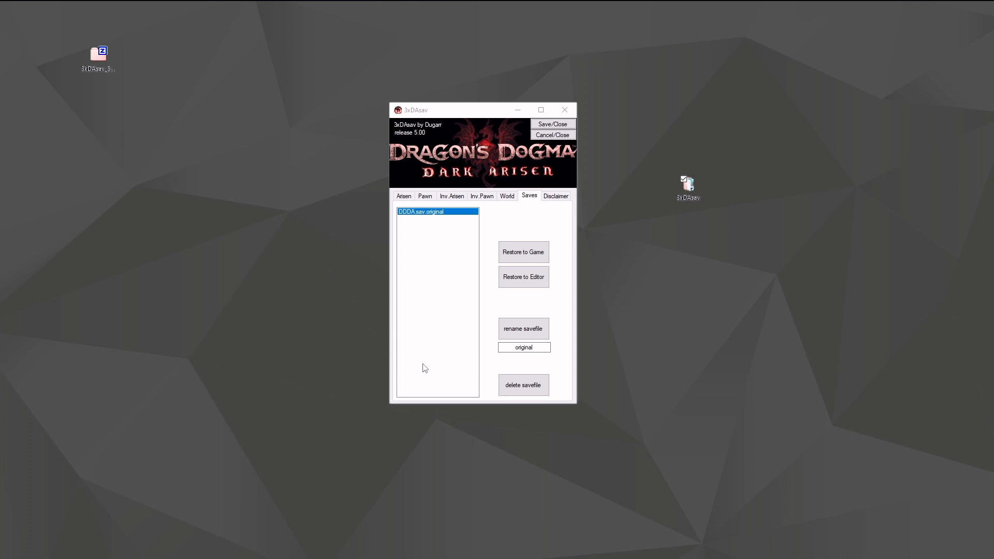
pyautogui.click(527, 389)
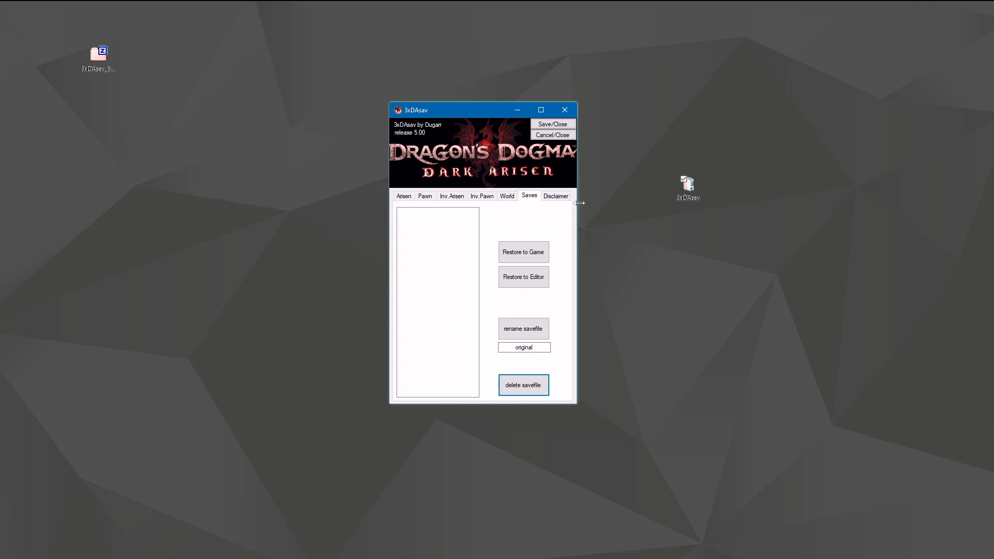
# Show the Disclaimer page with author notes and Nexusmods and YouTube links.
pyautogui.click(558, 196)
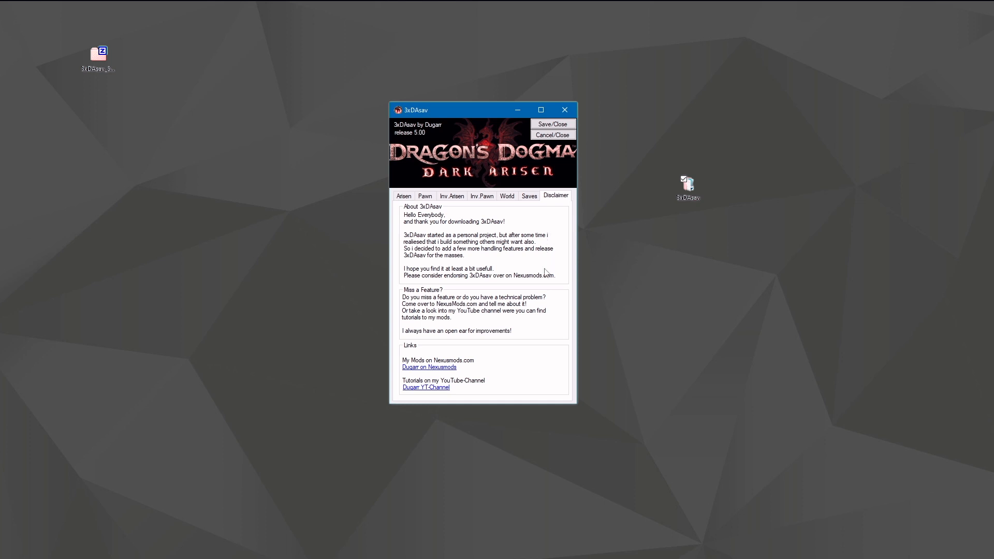